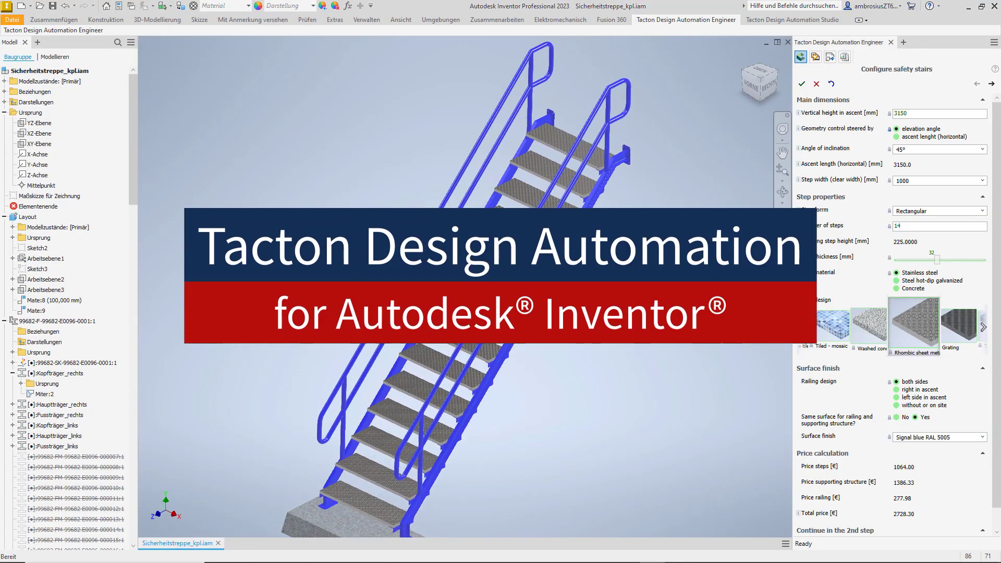
Set the stair's vertical height to 1500 mm
scroll(700, 322, down, 5)
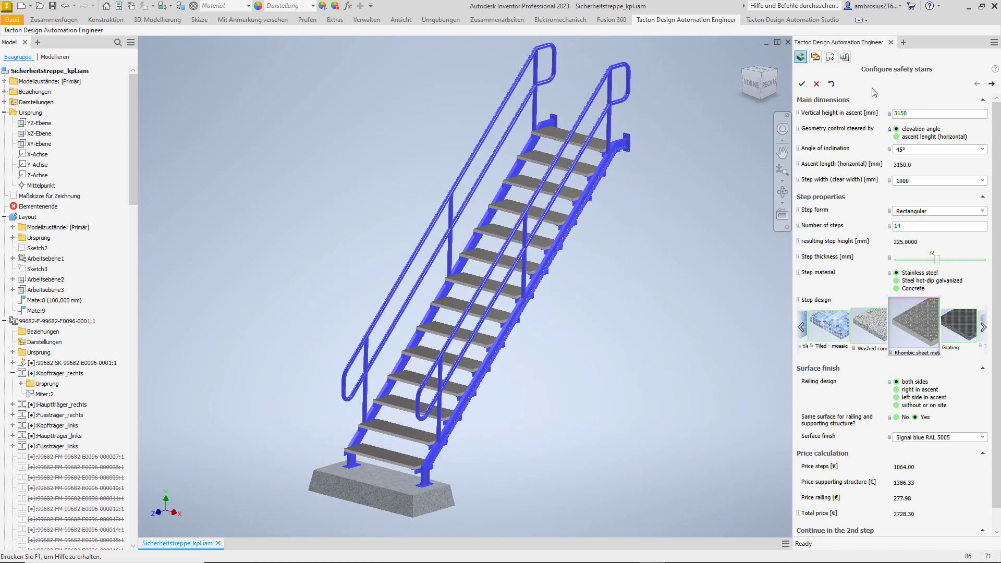
double_click(901, 113)
text(15)
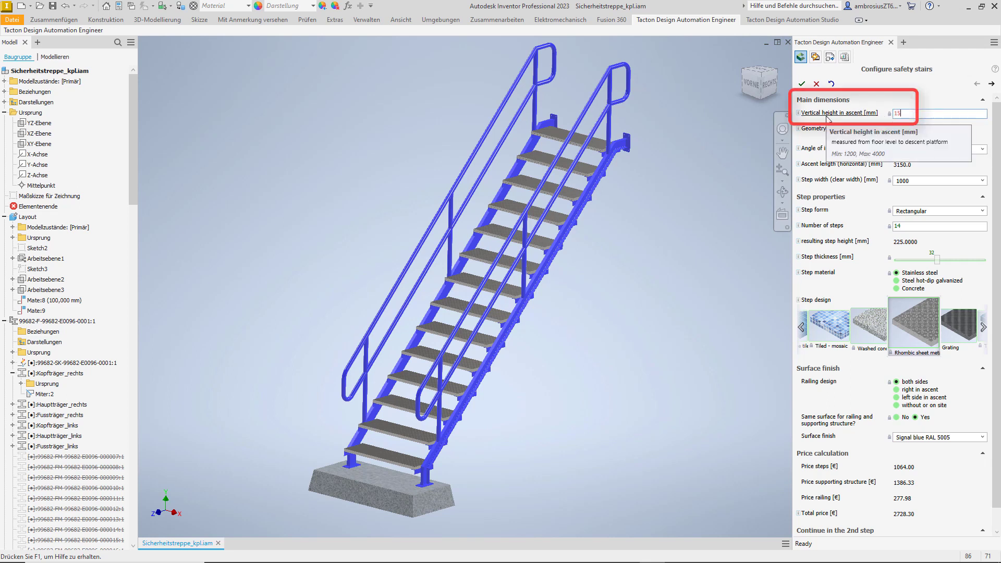
key(Return)
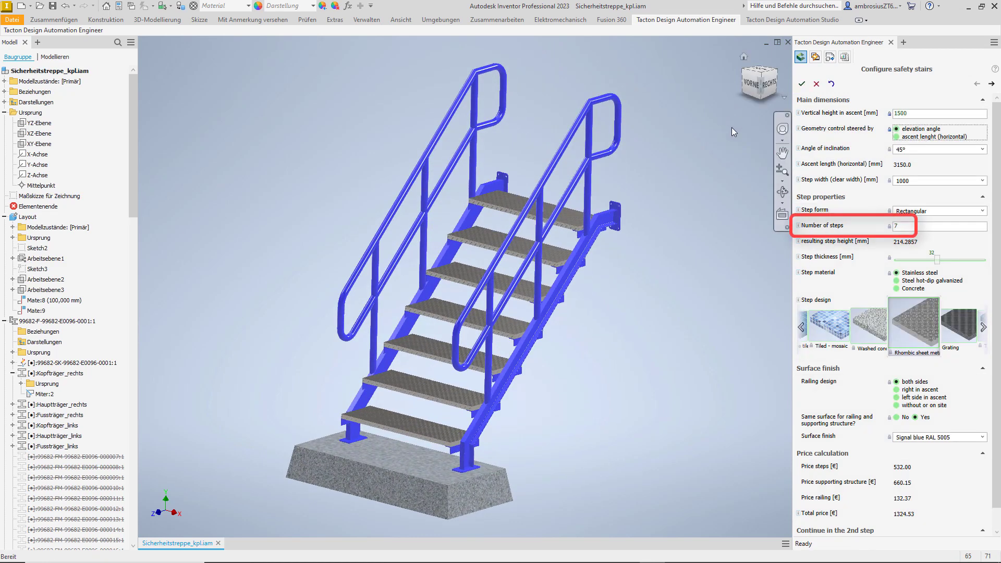
click(898, 227)
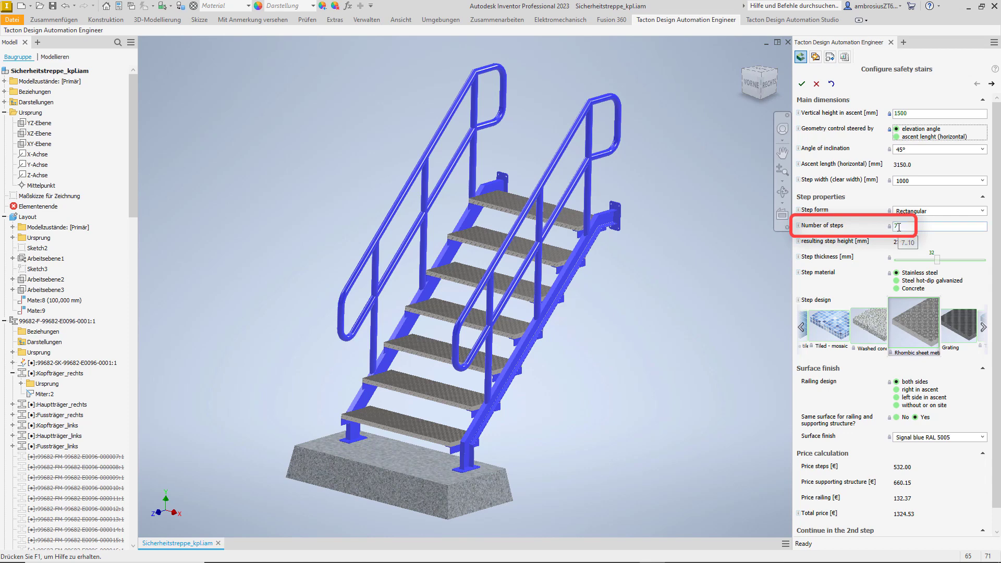
Set the angle of inclination to 55° and a custom 886 mm step width
click(983, 151)
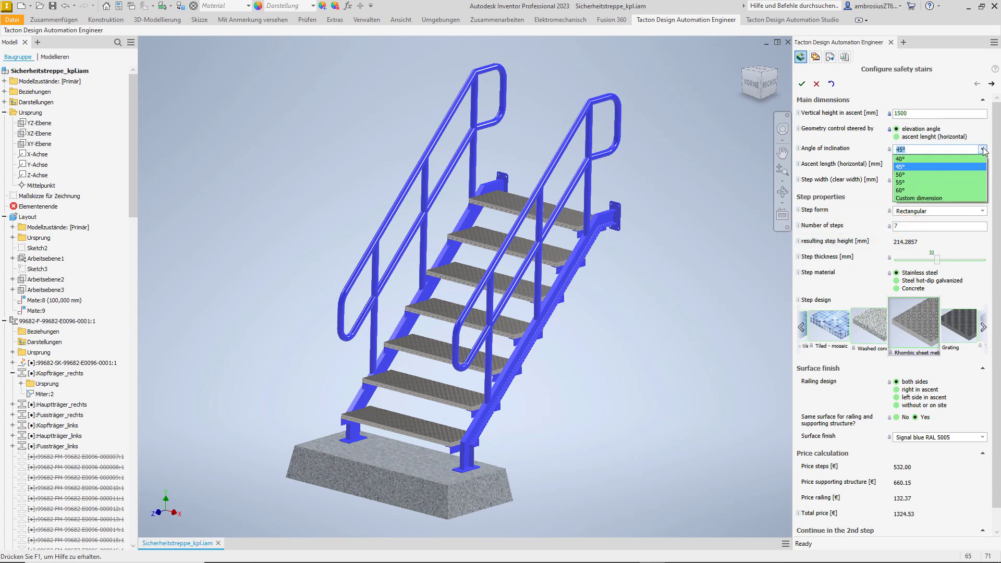
click(908, 183)
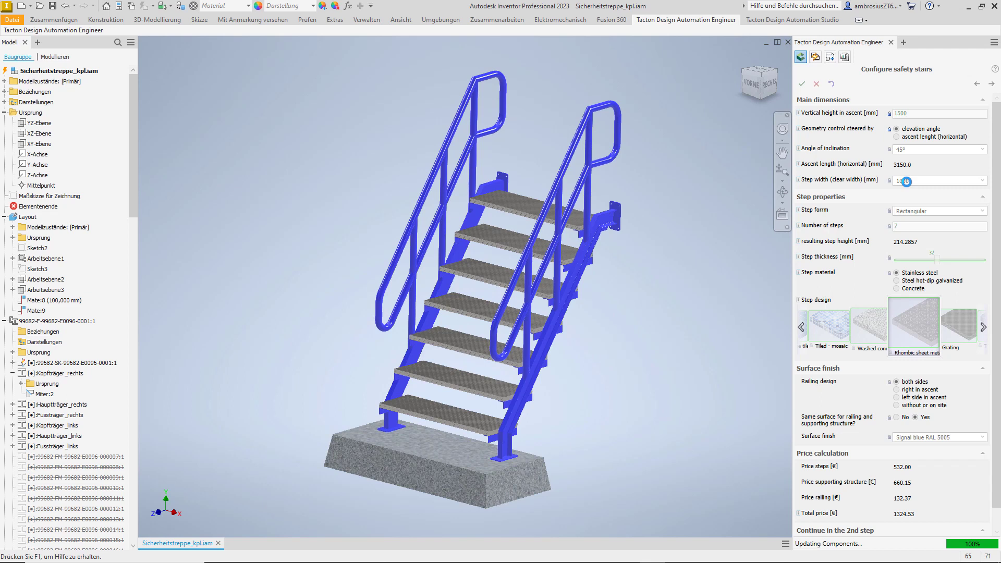
click(982, 181)
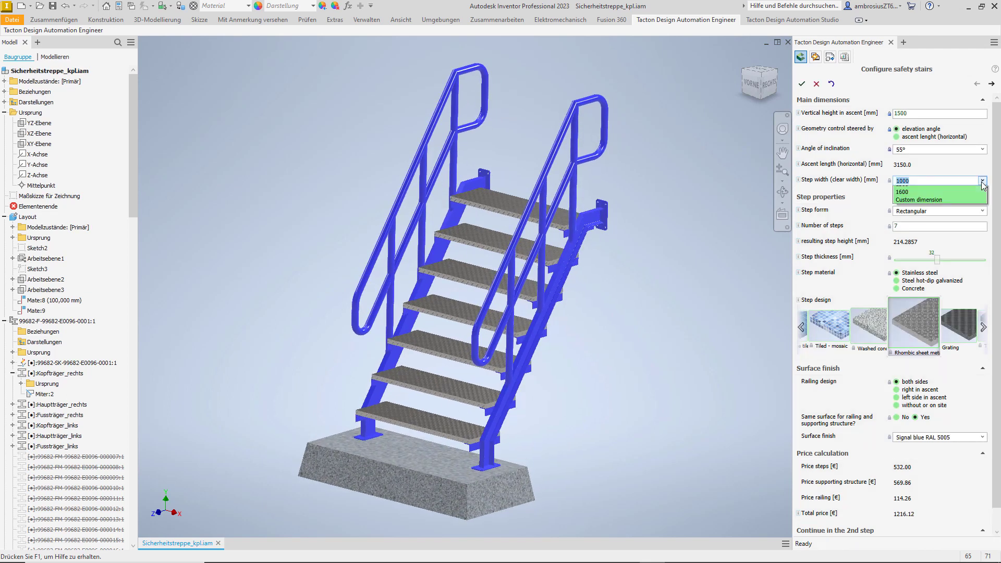
click(948, 260)
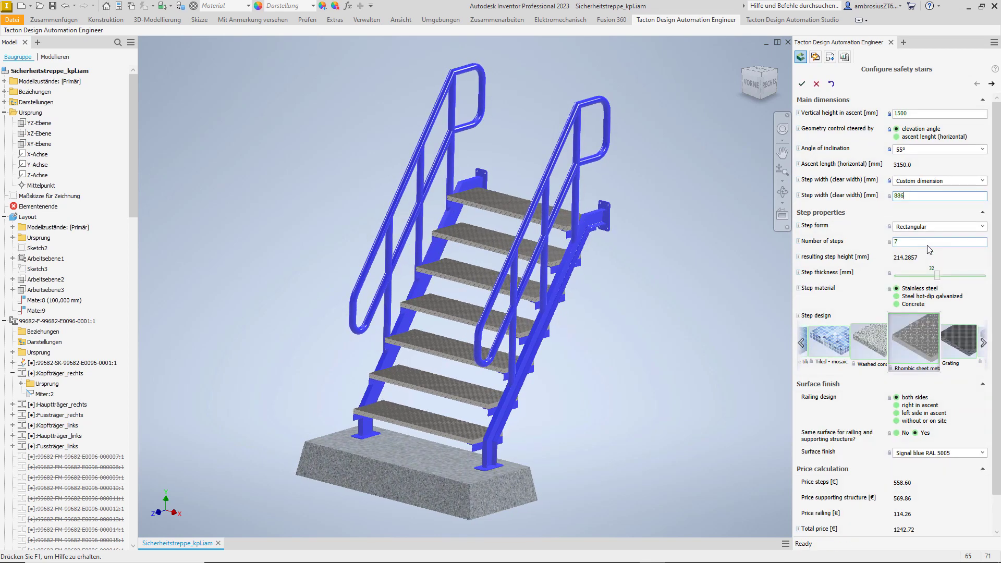
key(Return)
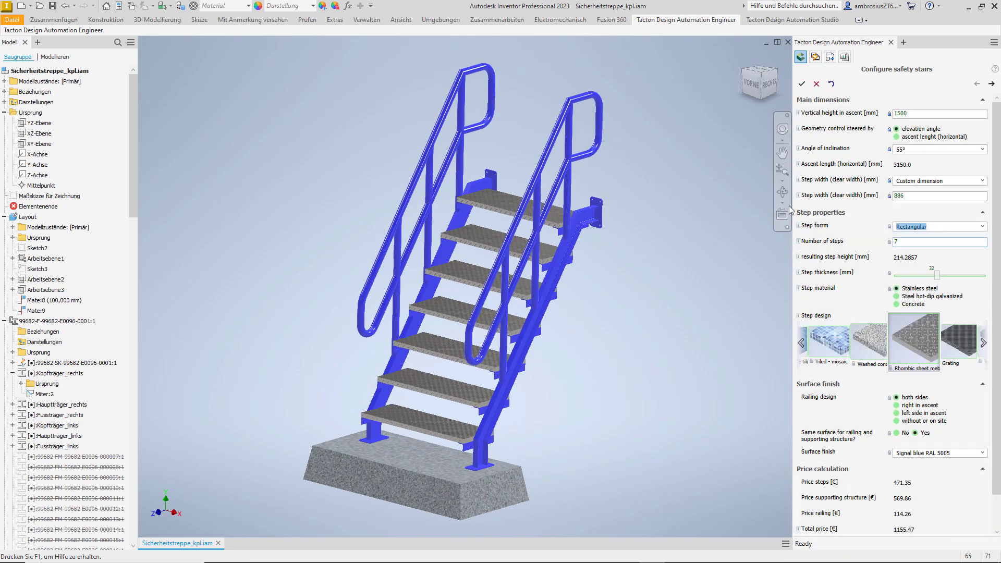
Try the Rounded step form, then set the number of steps to 8 (187.5 mm step height)
click(811, 225)
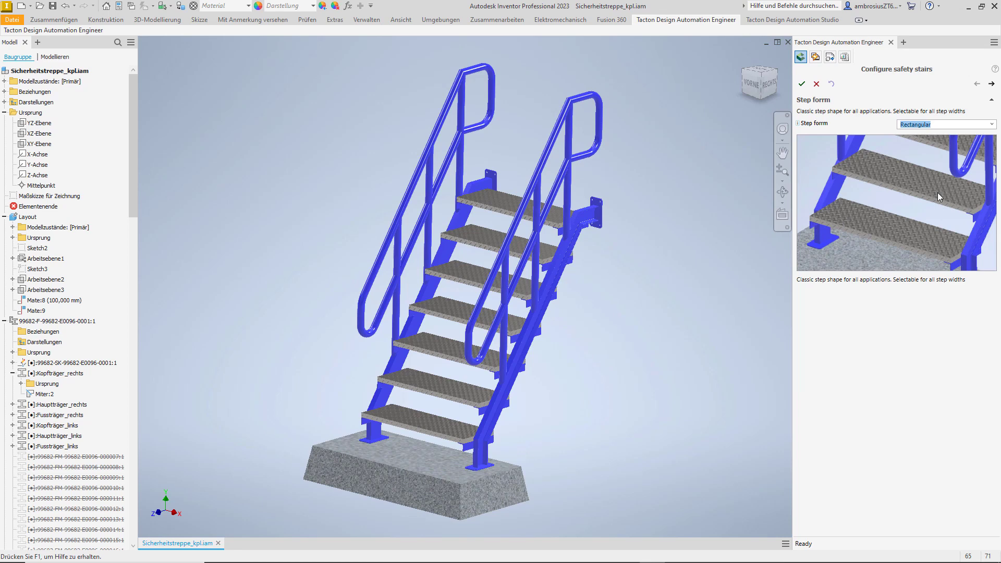
click(990, 125)
click(928, 137)
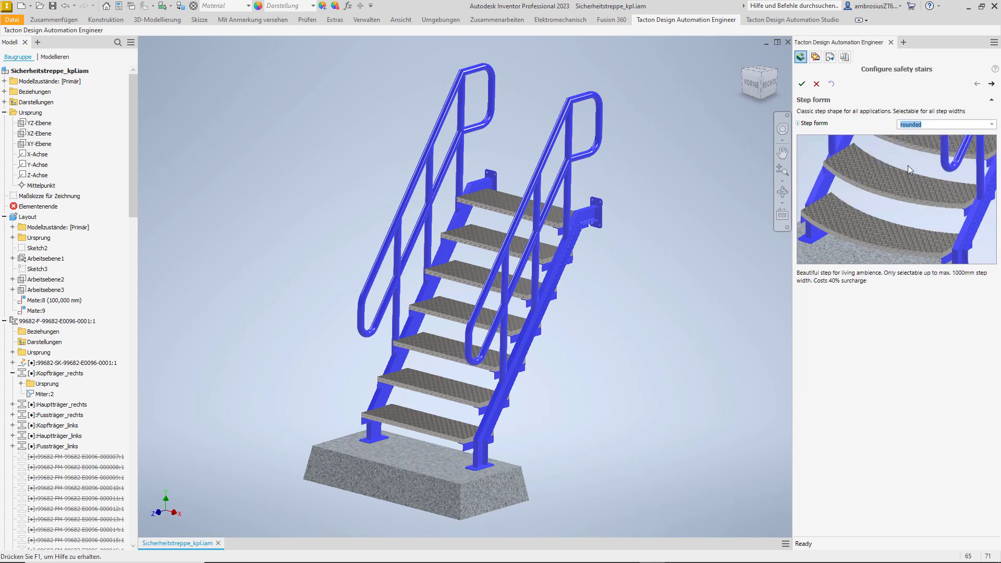
click(801, 85)
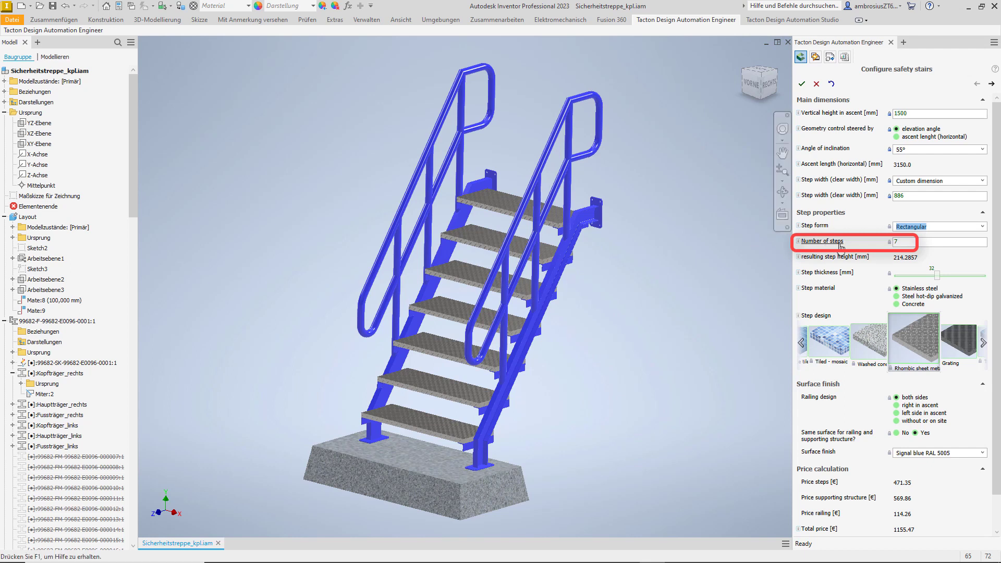
click(892, 243)
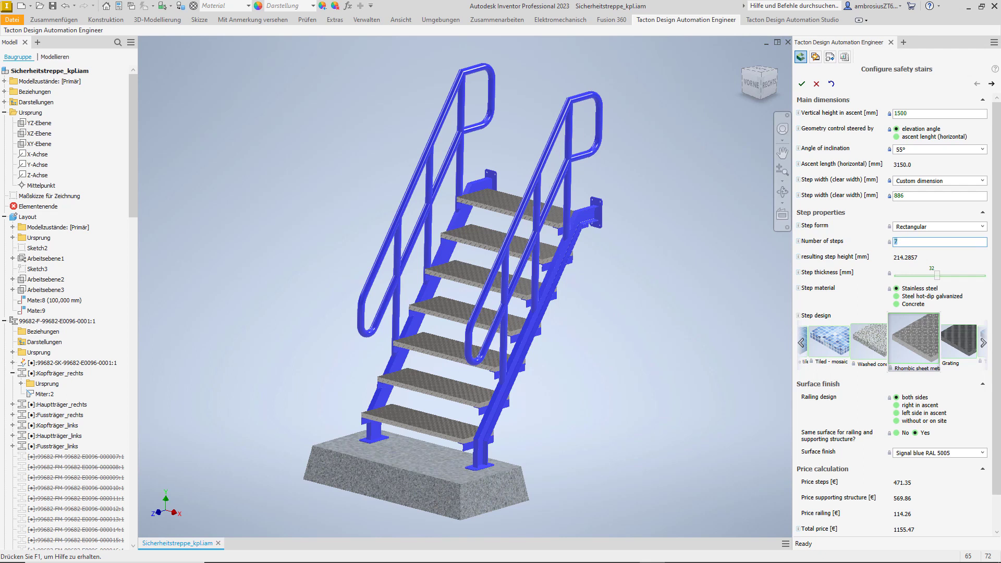
key(Return)
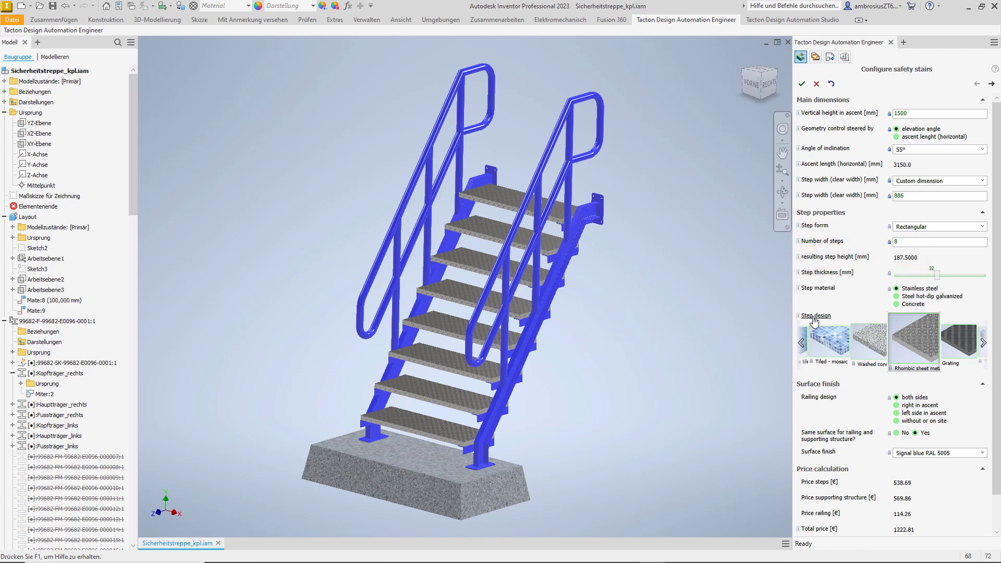
Give the steps mosaic tiles, keep only the right-hand railing, and choose polished stainless steel finish
mouse_move(812, 319)
click(832, 349)
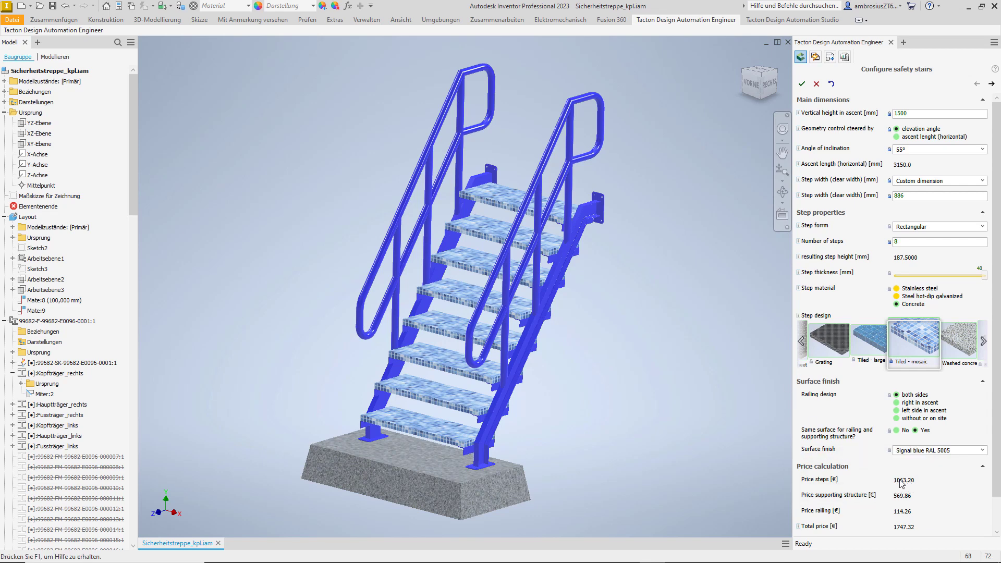
click(896, 404)
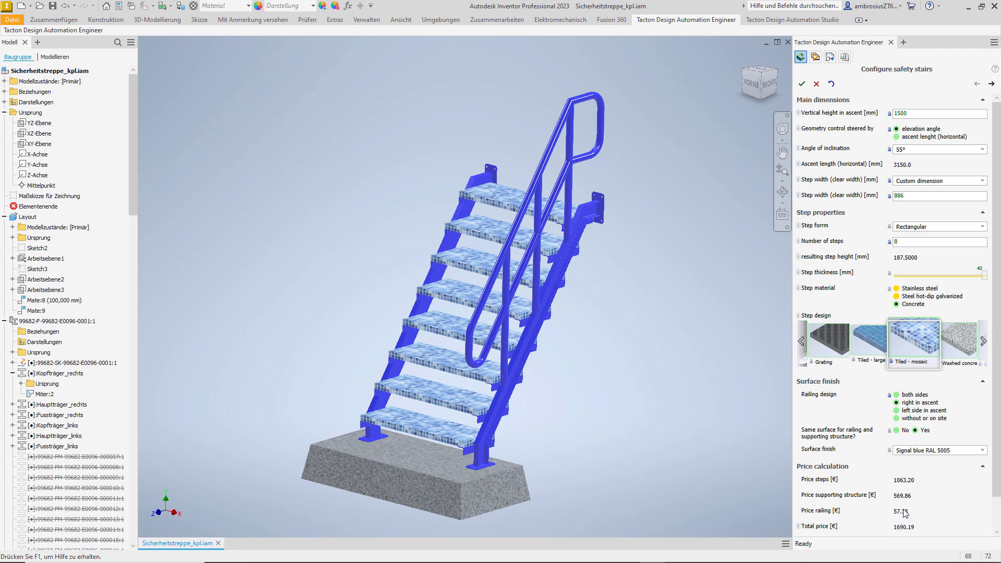
click(981, 452)
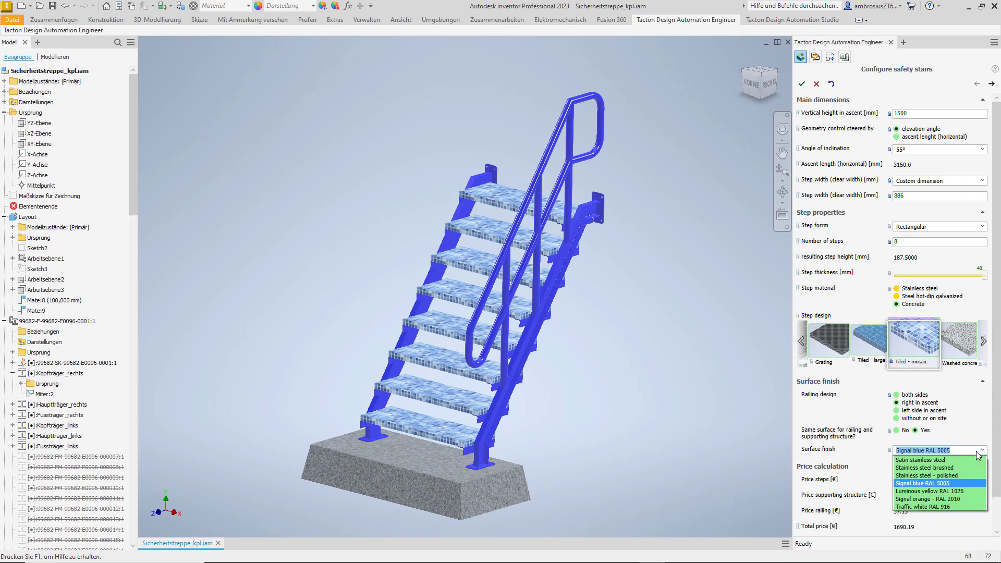
click(955, 475)
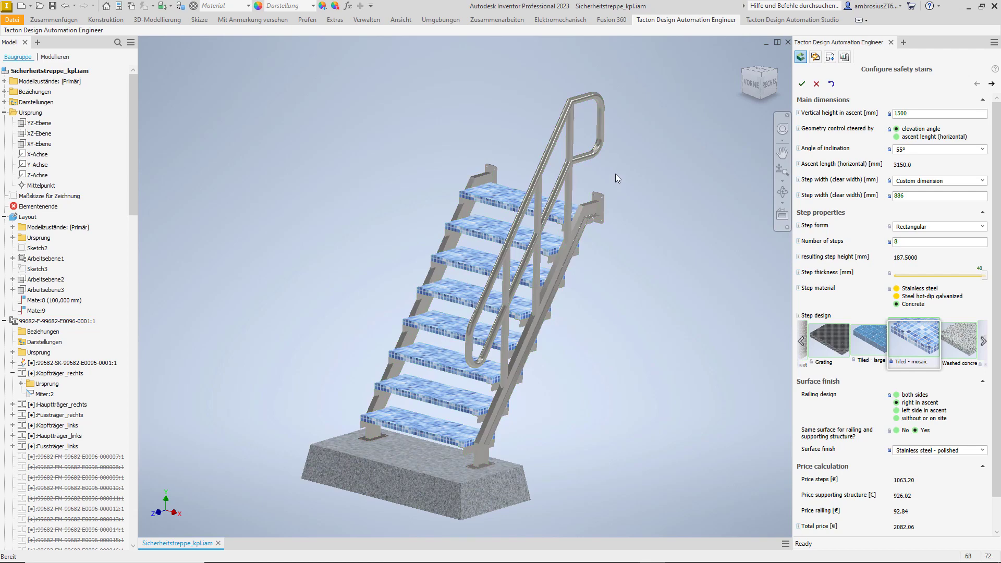
scroll(617, 179, up, 5)
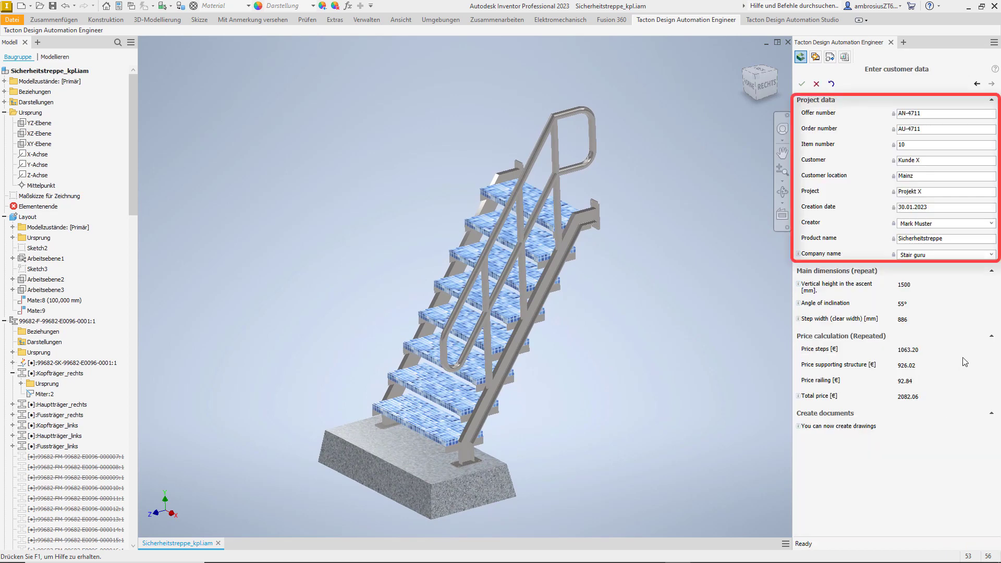
Enter offer number 8988, the customer's name and location Berlin
text(8988)
key(Tab)
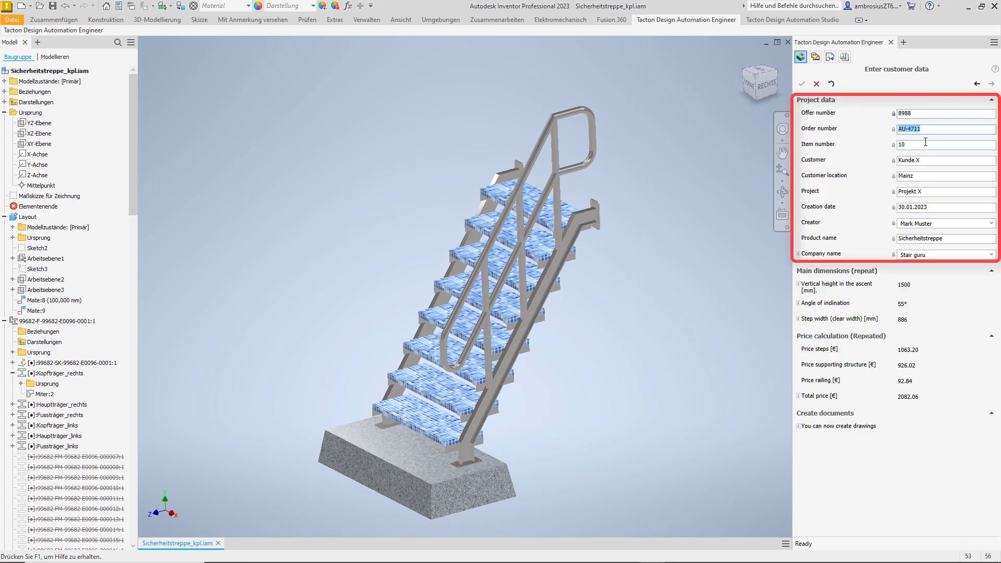
key(Tab)
key(Tab)
text(Ambrosius)
key(Tab)
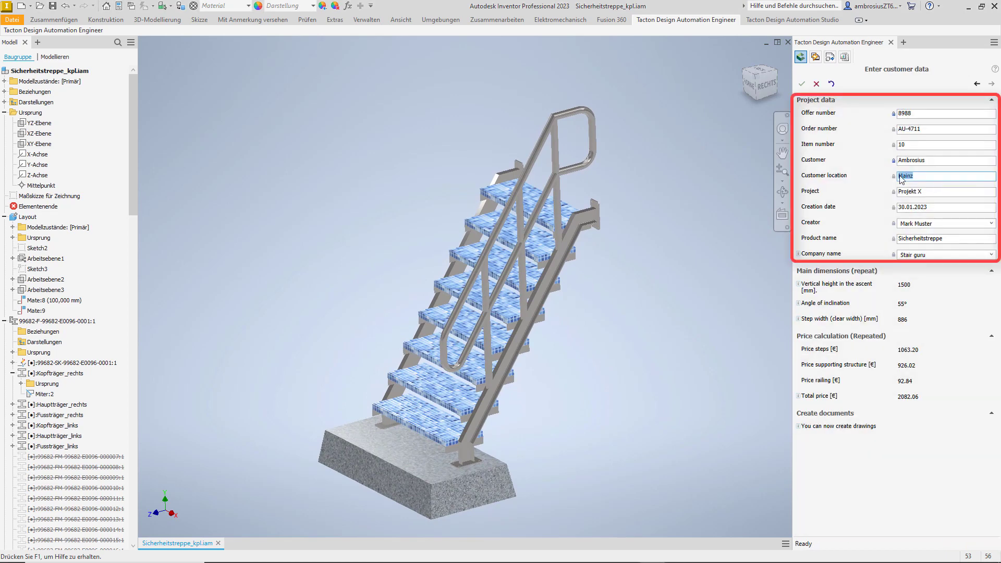
text(Berlin)
key(Tab)
Pick a different creator and enter a 'Swimming Pool' product name
click(989, 223)
click(917, 233)
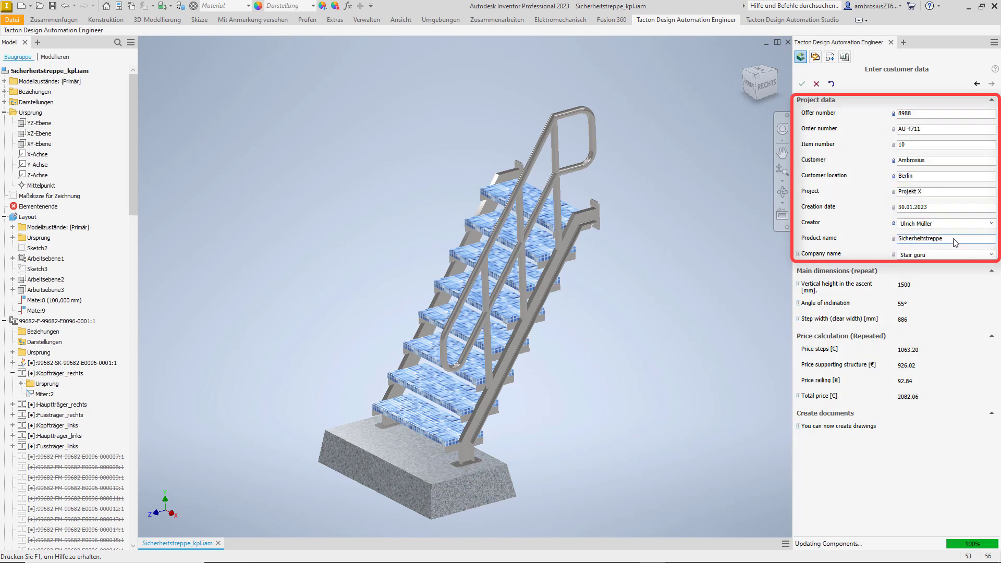
key(Tab)
text(Swimming Pool staircase)
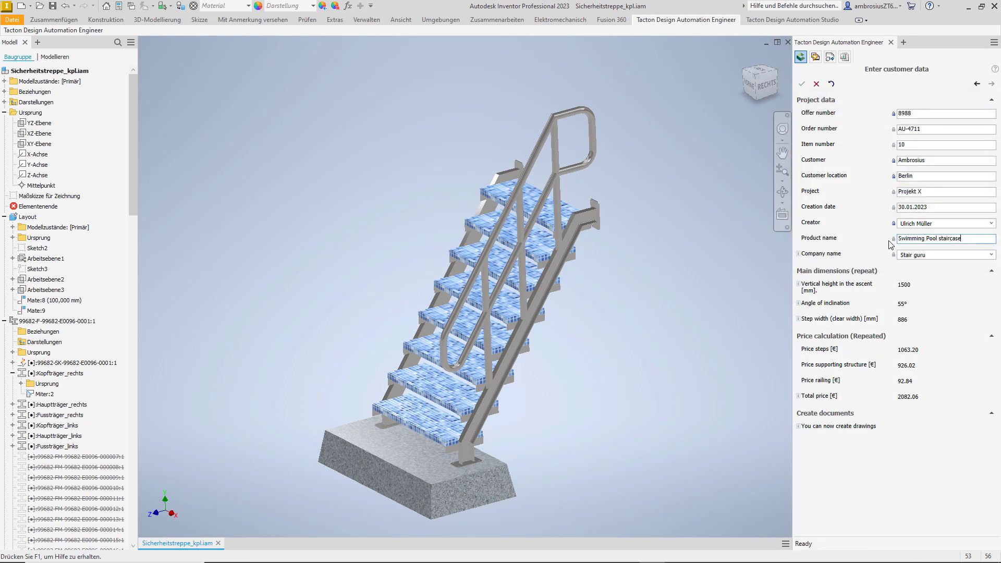
key(Tab)
Update the Sicherheitstreppe_kpl and Hauptträger drawings, then show the Document Generator list
click(814, 57)
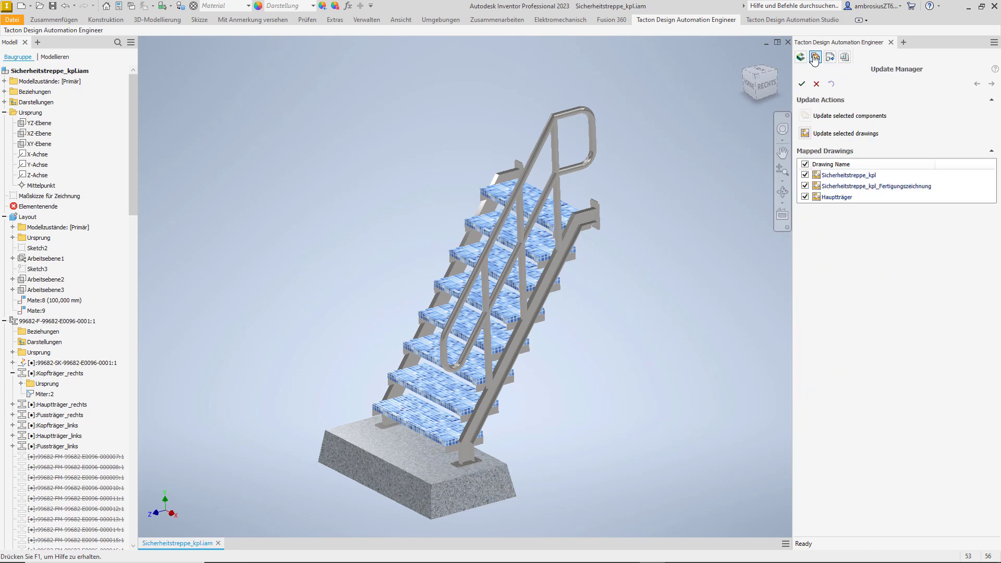
double_click(847, 176)
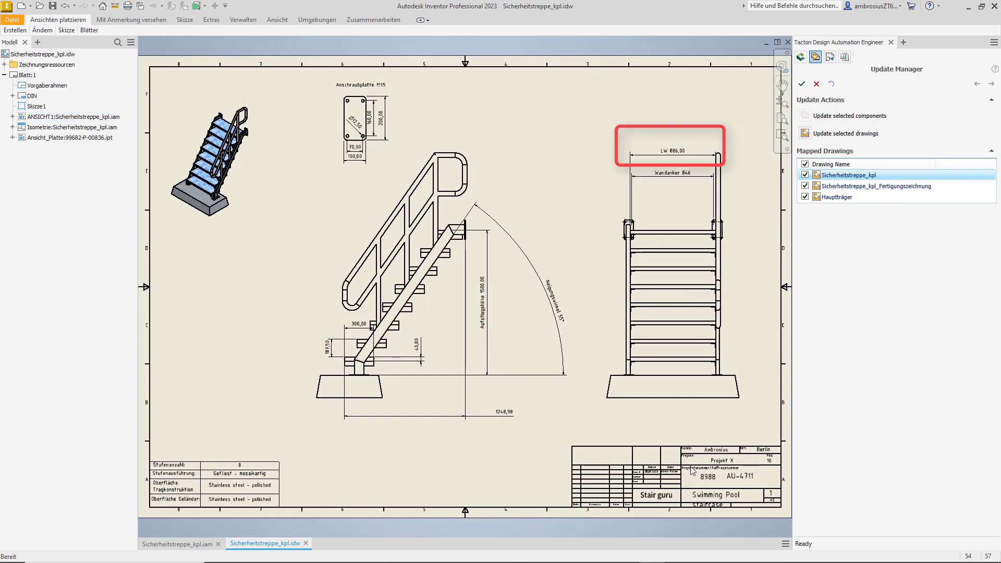
click(844, 199)
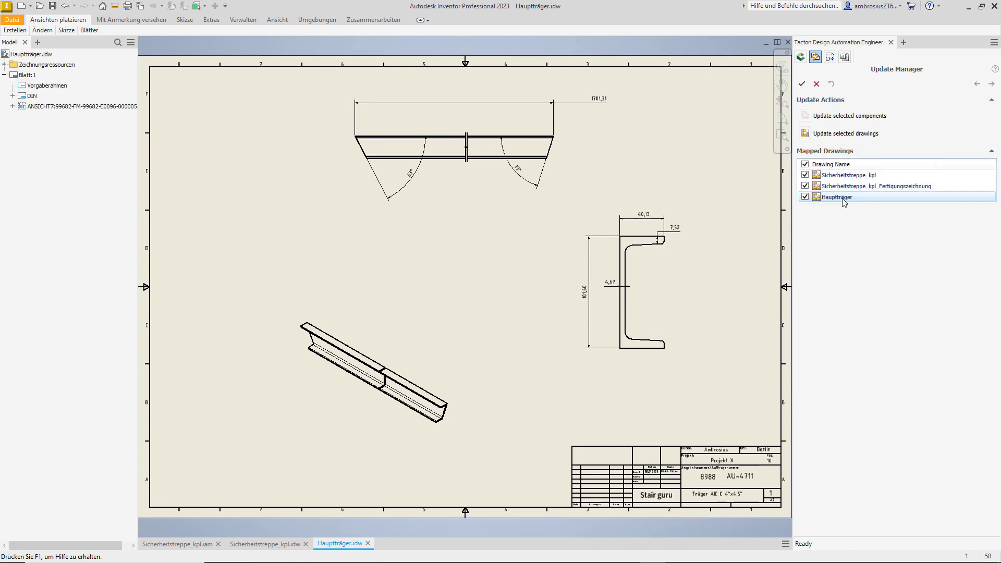
click(845, 58)
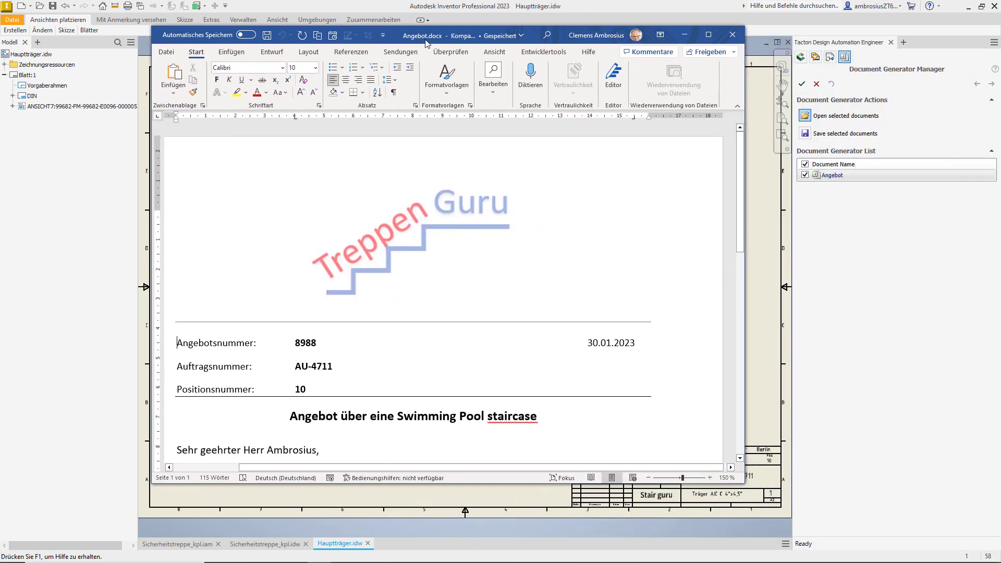
Scroll through the Angebot.docx offer and select its signature line
scroll(442, 348, down, 3)
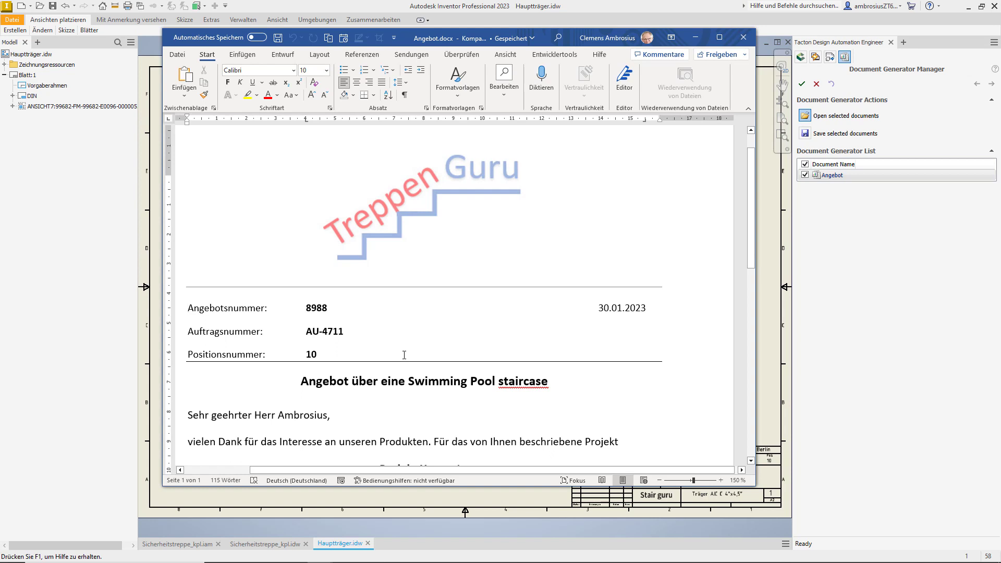
scroll(402, 355, down, 2)
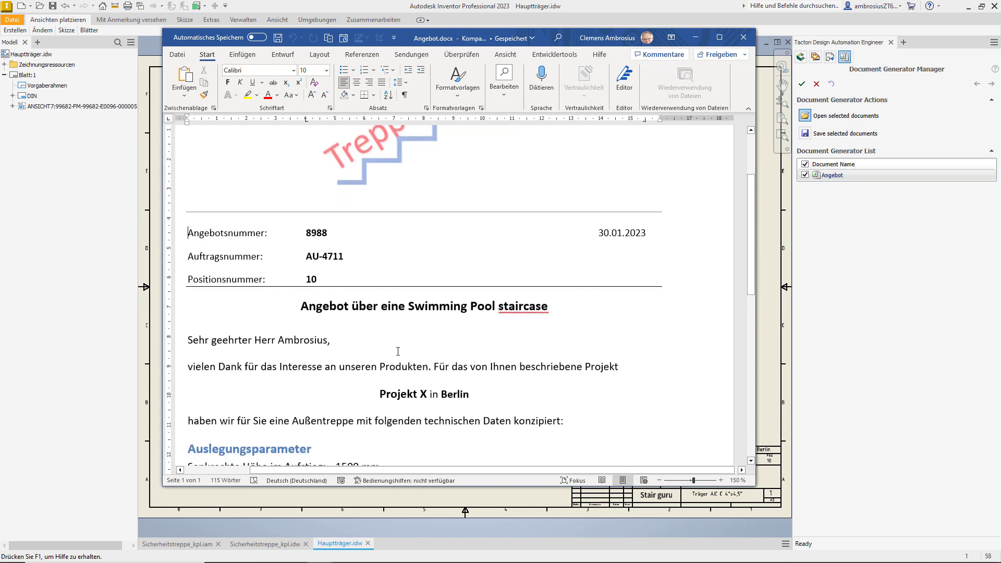
scroll(437, 380, down, 8)
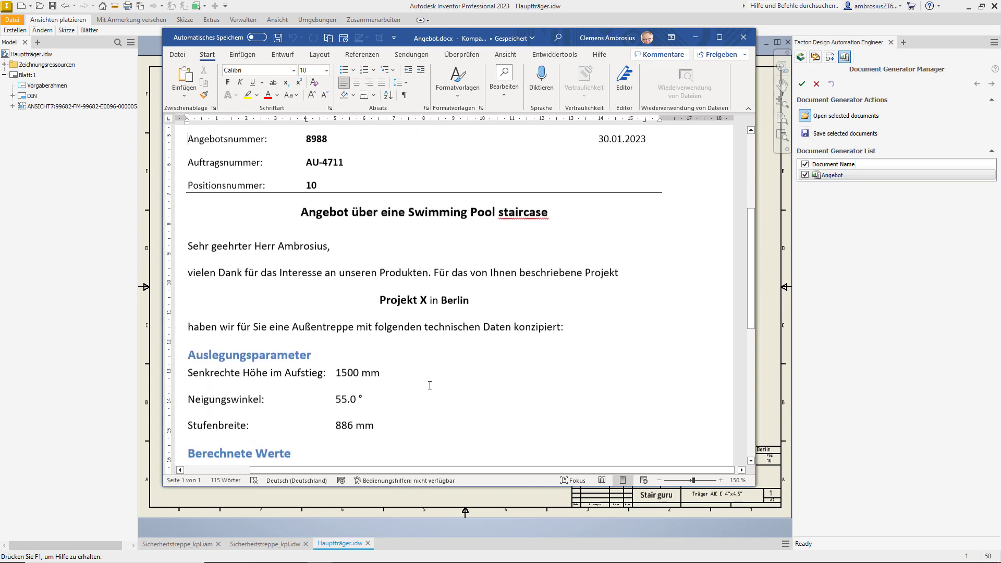
scroll(356, 350, down, 4)
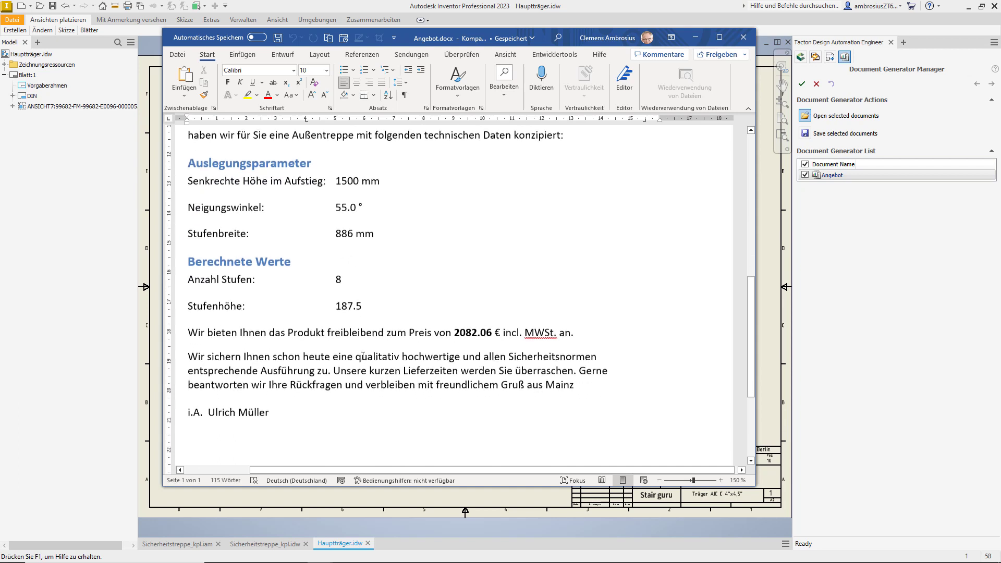
triple_click(271, 396)
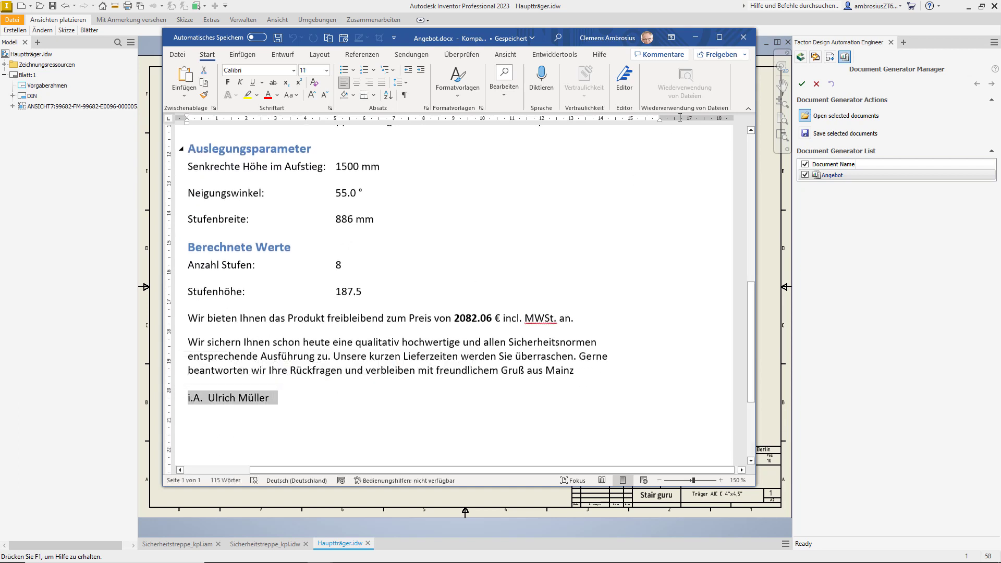